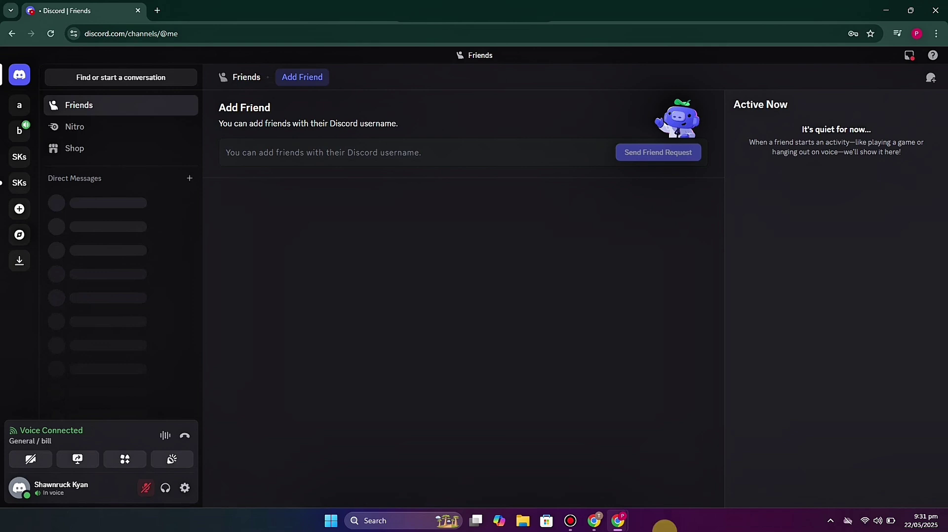
Open the aaa server's Server Settings and go to the App Directory
click(30, 107)
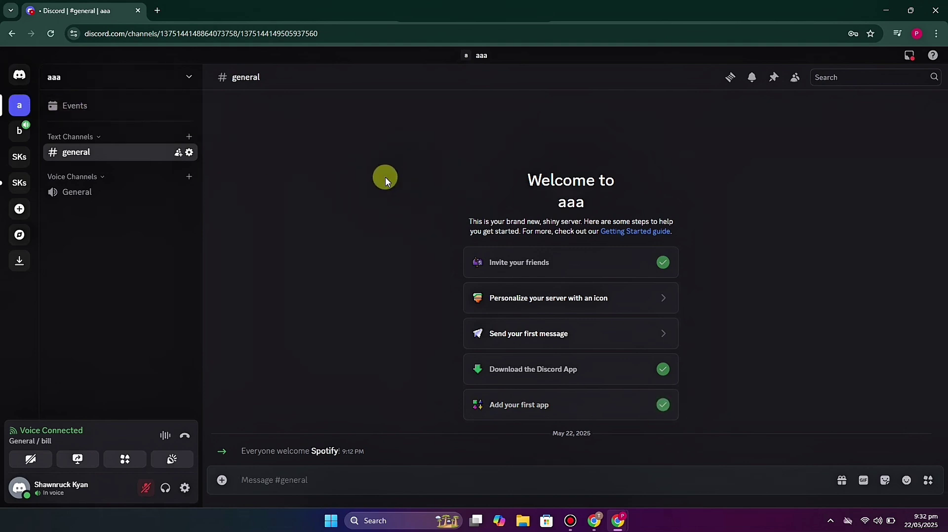
click(69, 82)
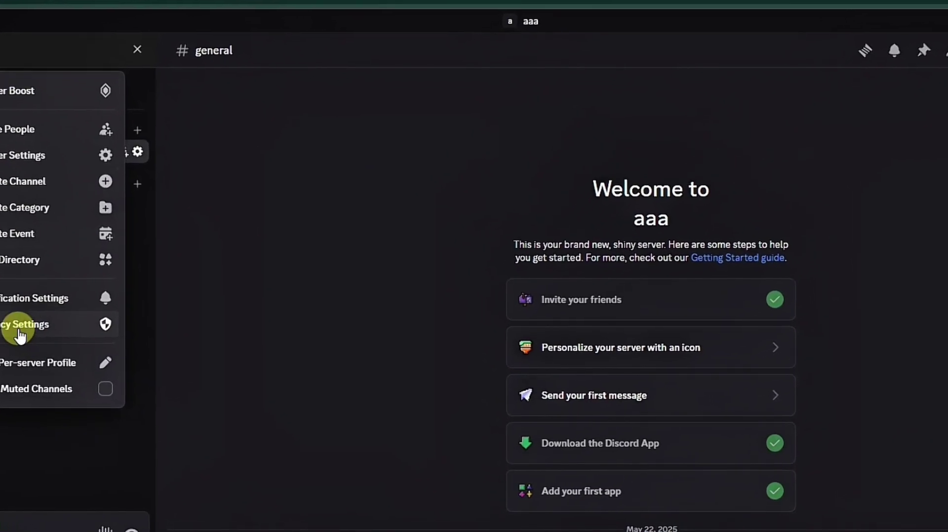
click(37, 148)
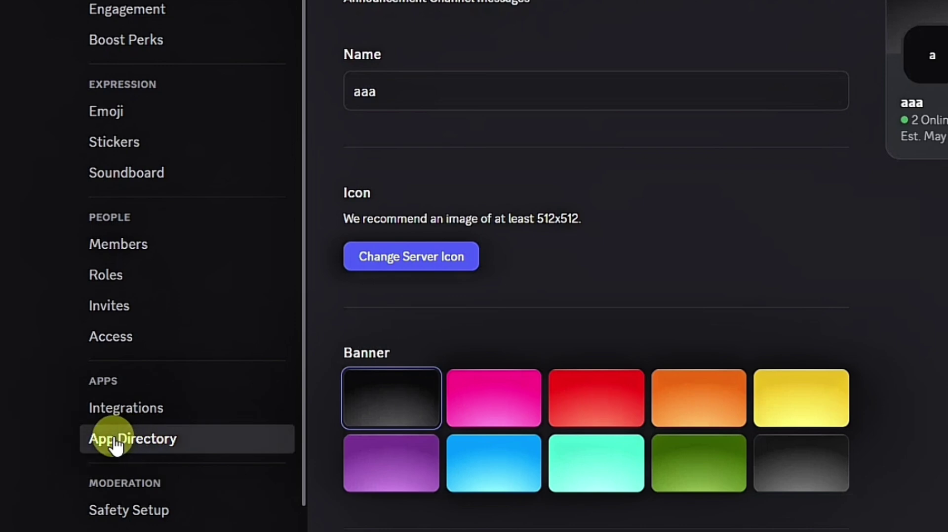
click(99, 448)
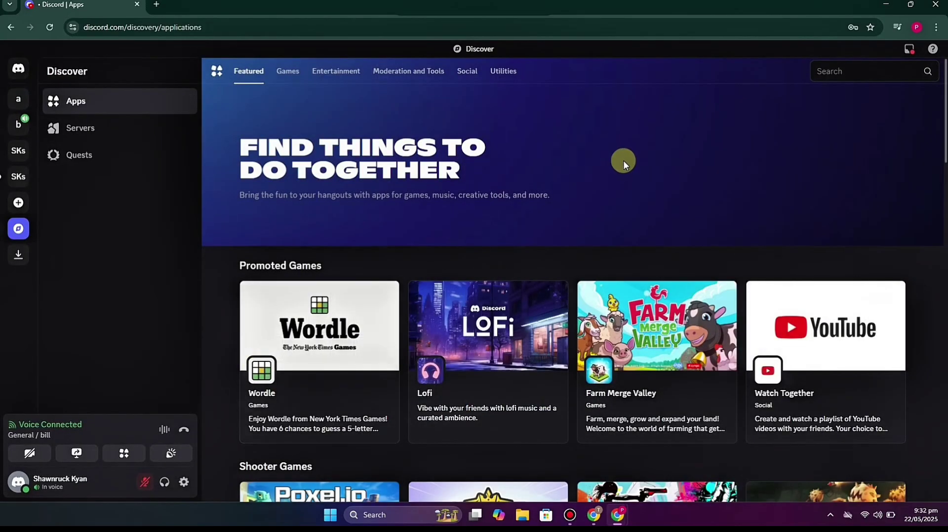
Search the app directory for 'jockie' and open the Jockie Music app page
click(890, 70)
text(jo)
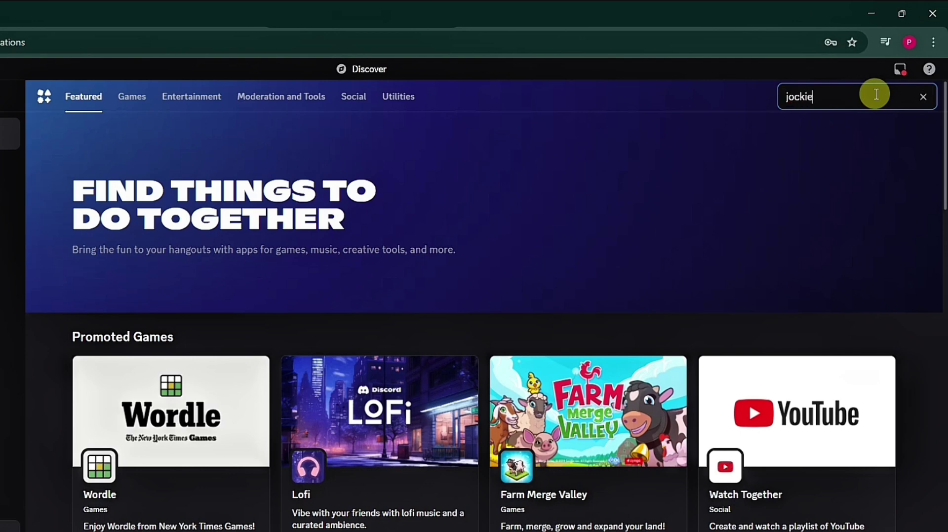
text(ckie)
key(Return)
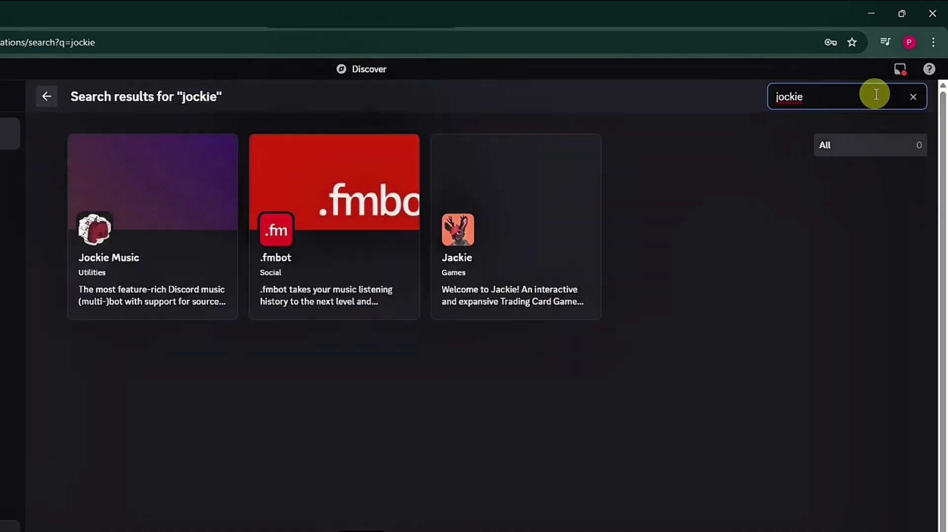
click(122, 256)
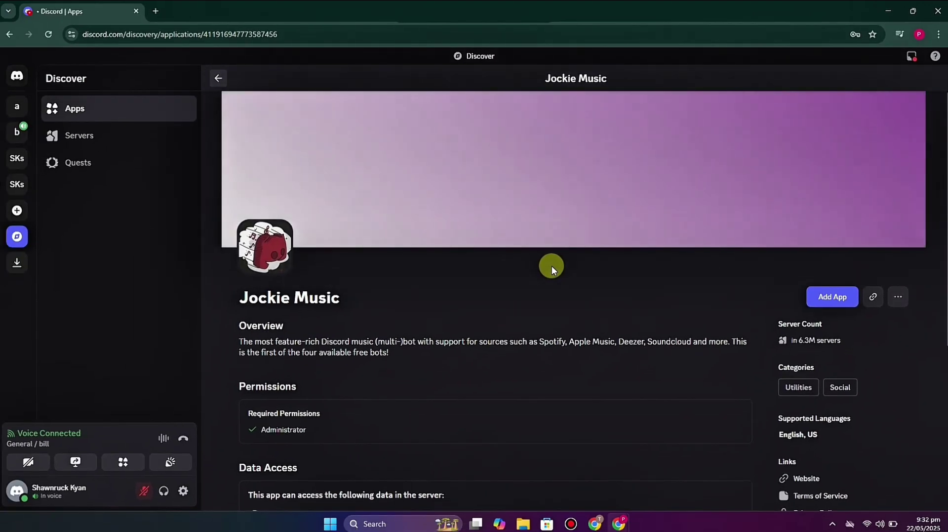
scroll(555, 266, down, 3)
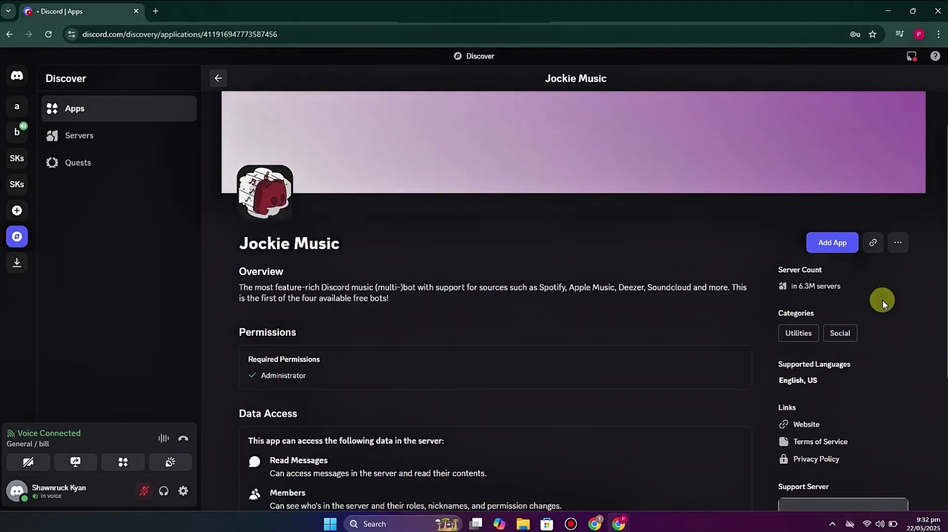
scroll(266, 197, down, 2)
scroll(292, 148, up, 1)
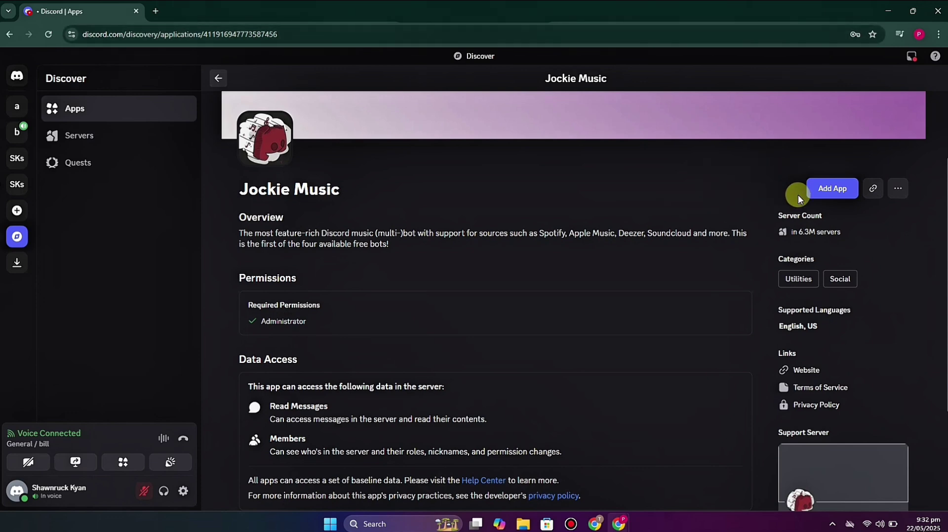
Authorize Jockie Music for the aaa server with Administrator permission, passing the hCaptcha check
click(826, 189)
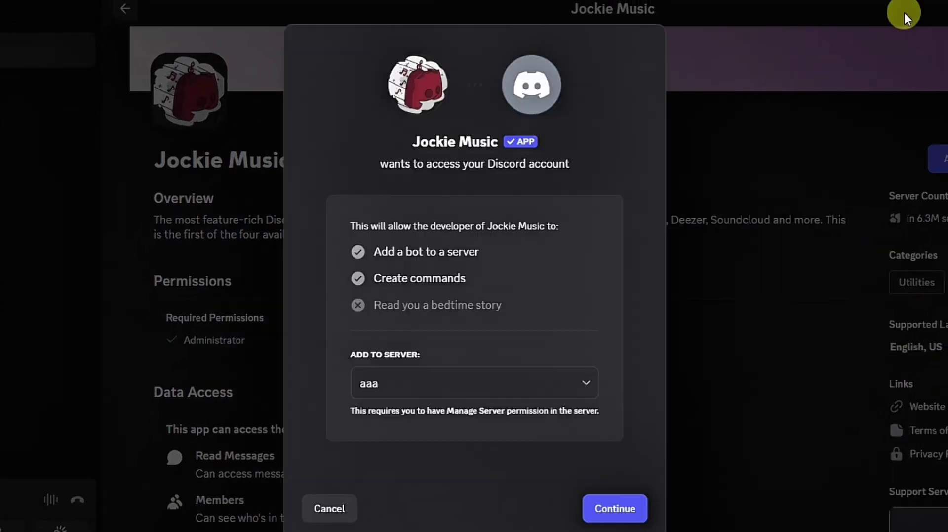
click(569, 392)
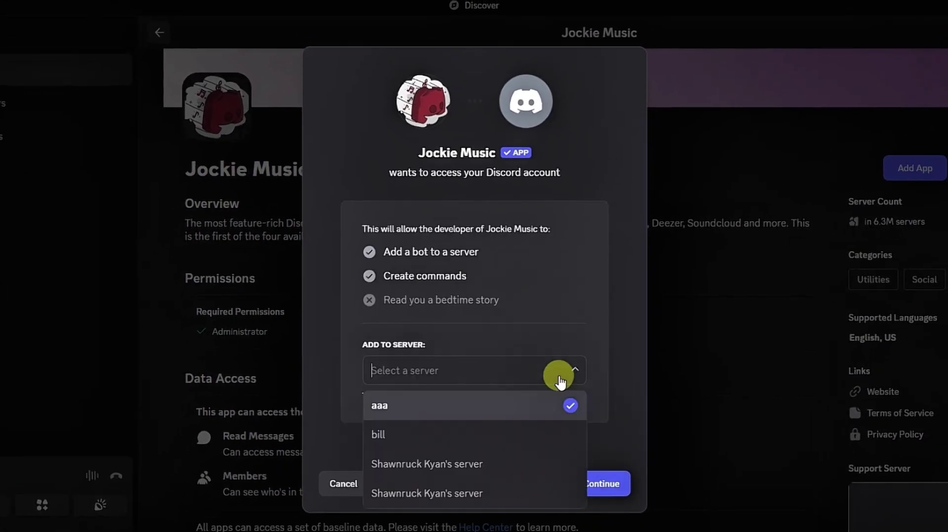
click(516, 401)
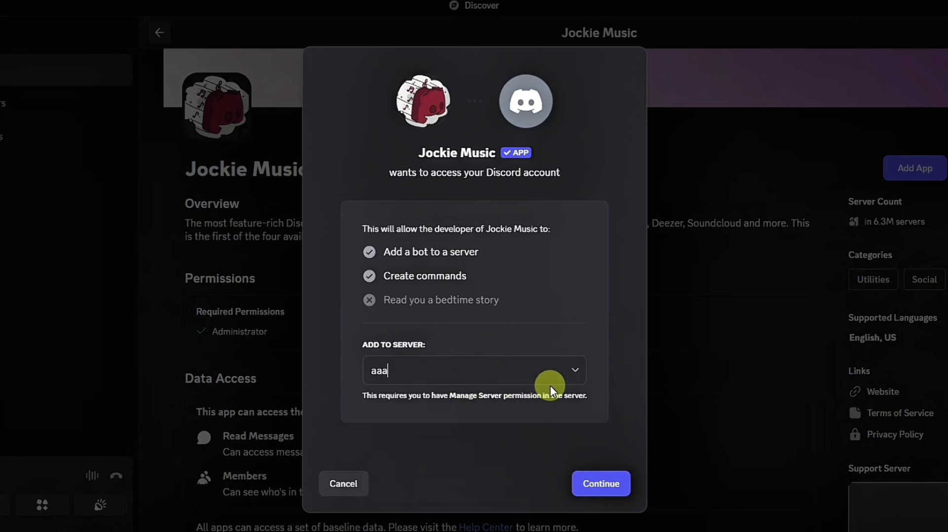
click(610, 486)
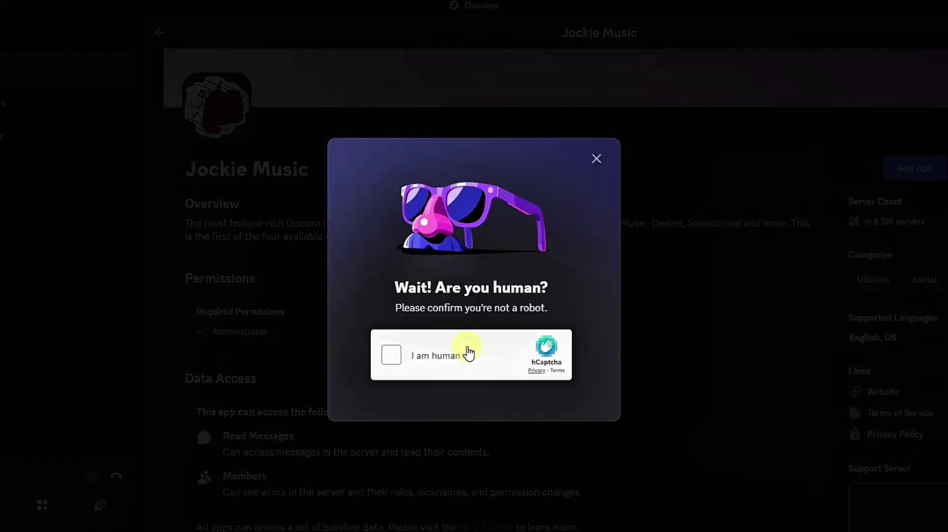
click(392, 354)
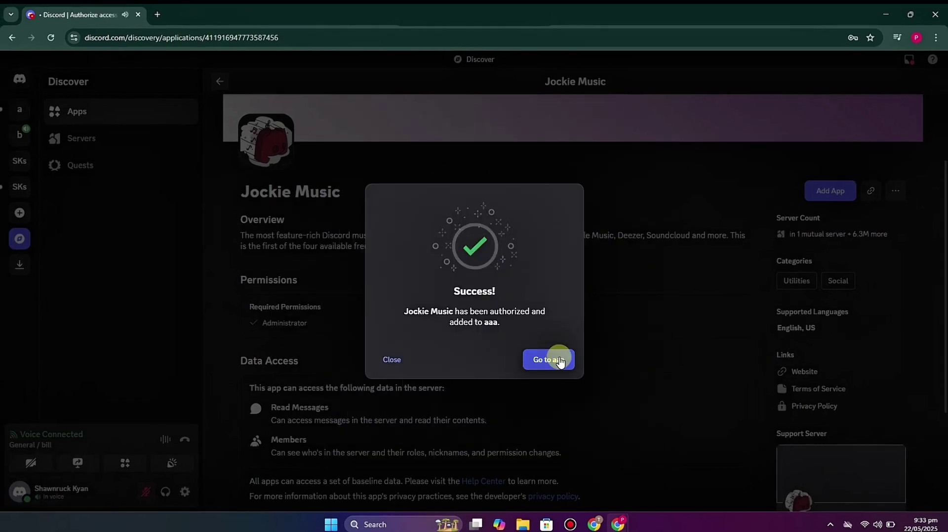
Go to the aaa server and draft m!play in the #general message box
click(558, 360)
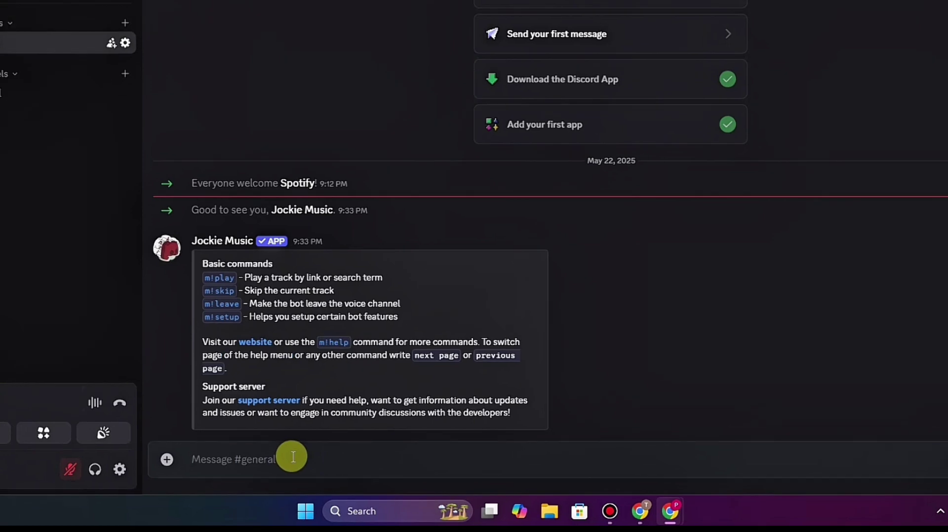
text(m!)
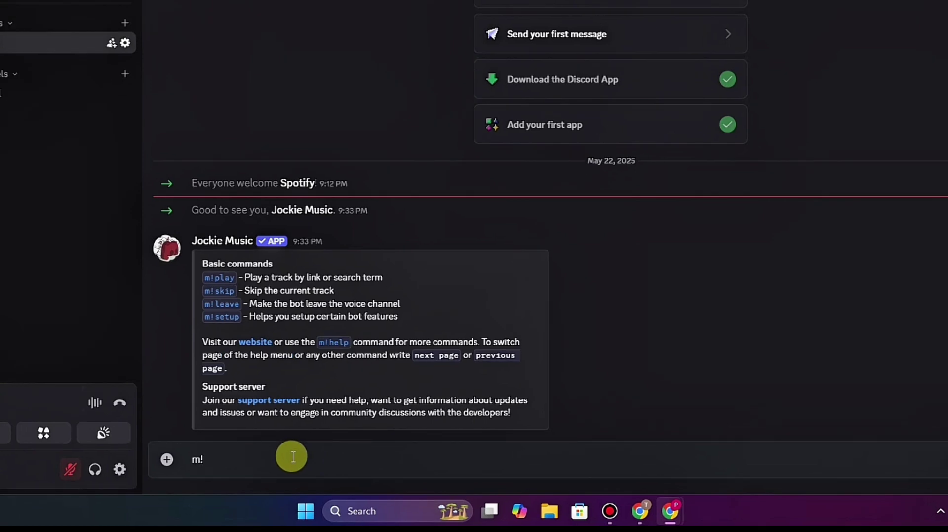
text(play)
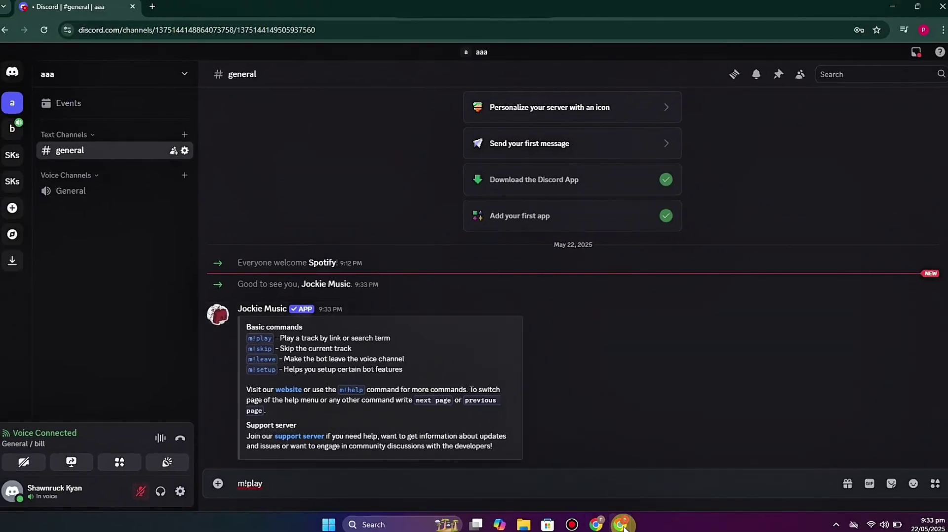
Bring Spotify Web Player to the front, maximize it, and browse Home playlists like Chaye & Chill
mouse_move(622, 525)
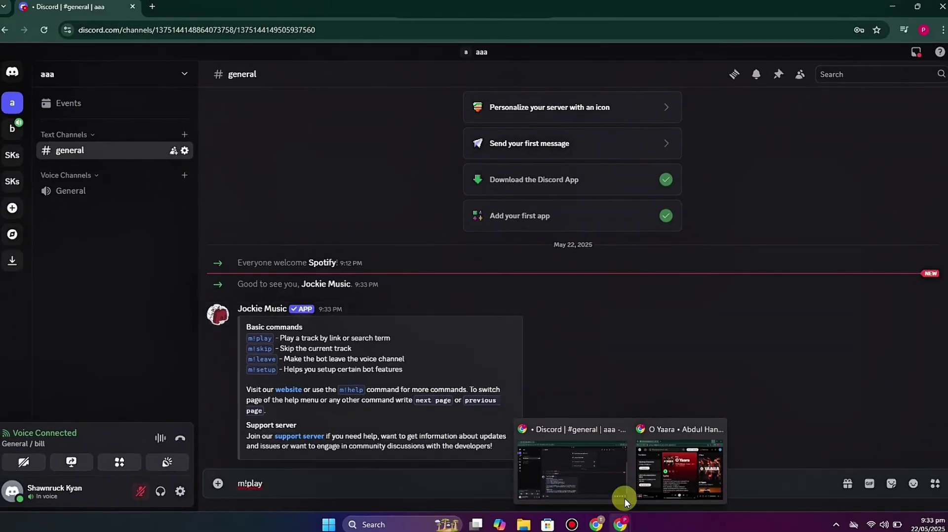
click(659, 475)
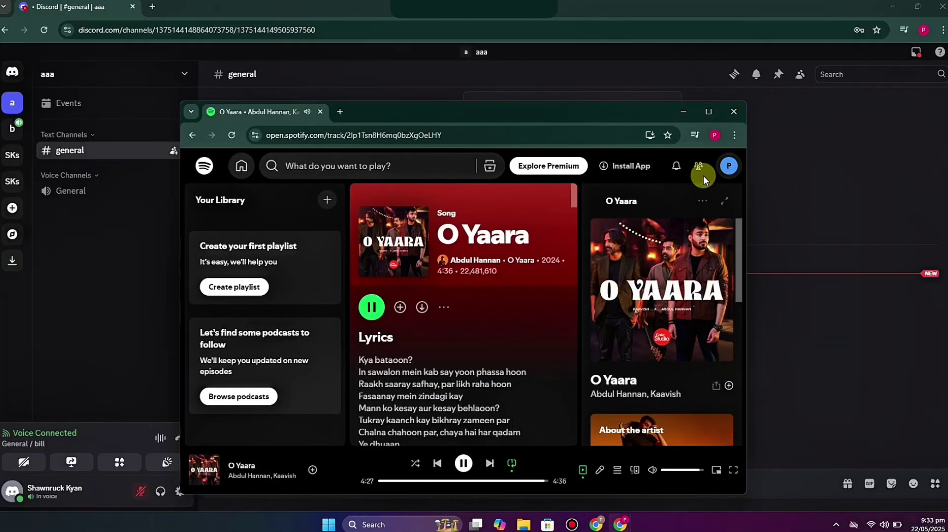
click(709, 111)
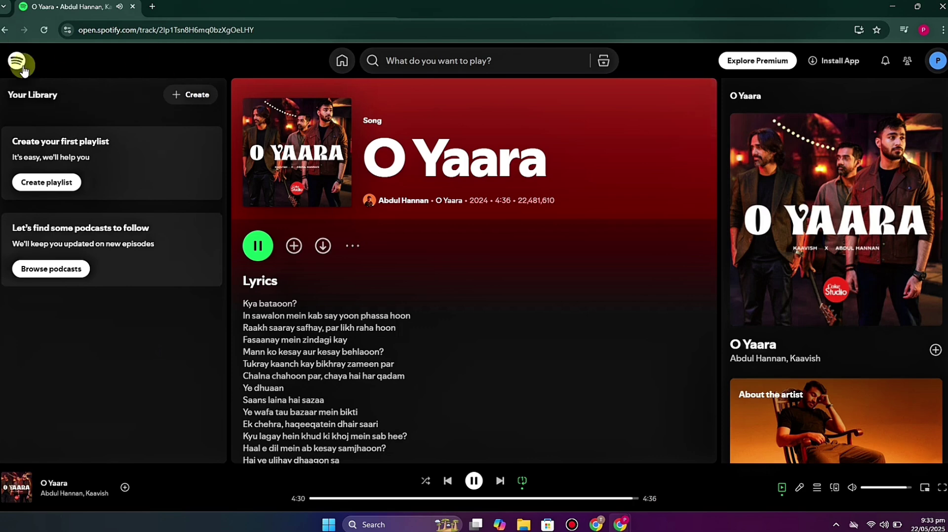
click(6, 29)
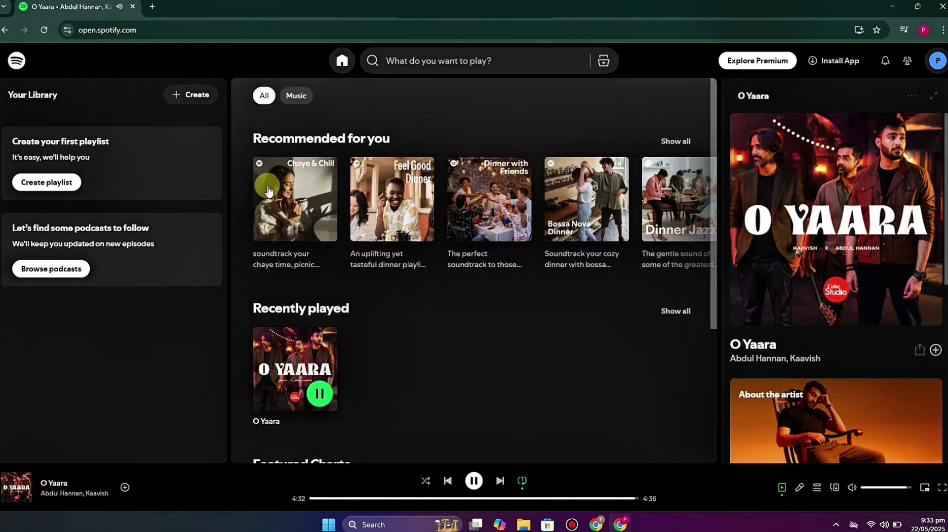
click(296, 205)
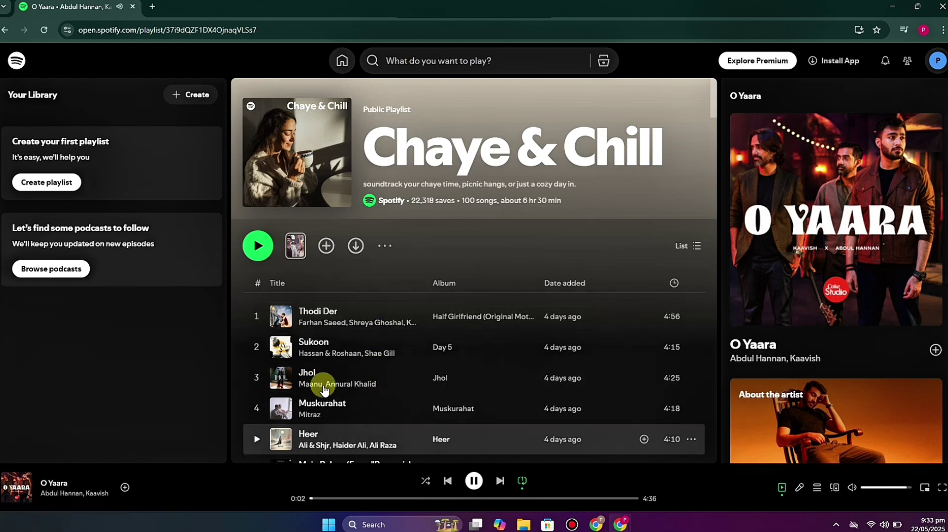
click(5, 33)
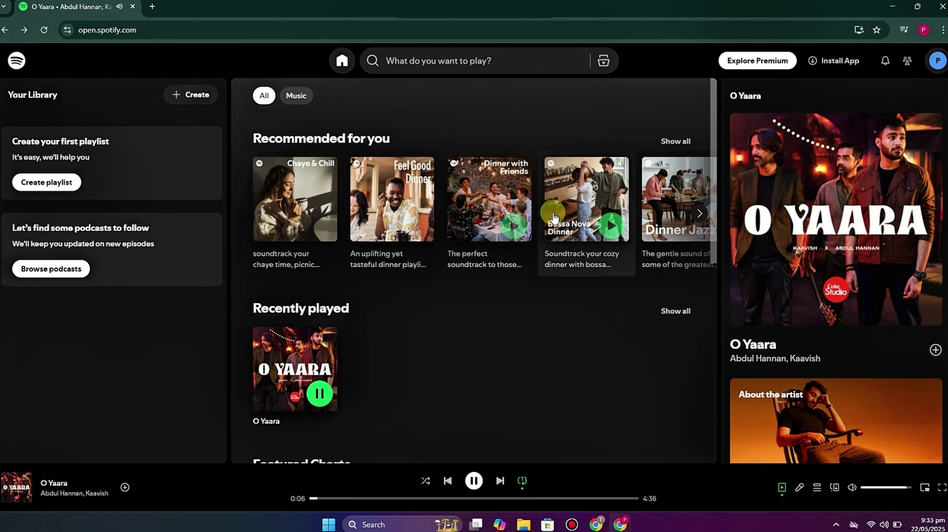
Copy the song link for Beatriz from the Bossa Nova Dinner playlist
click(620, 247)
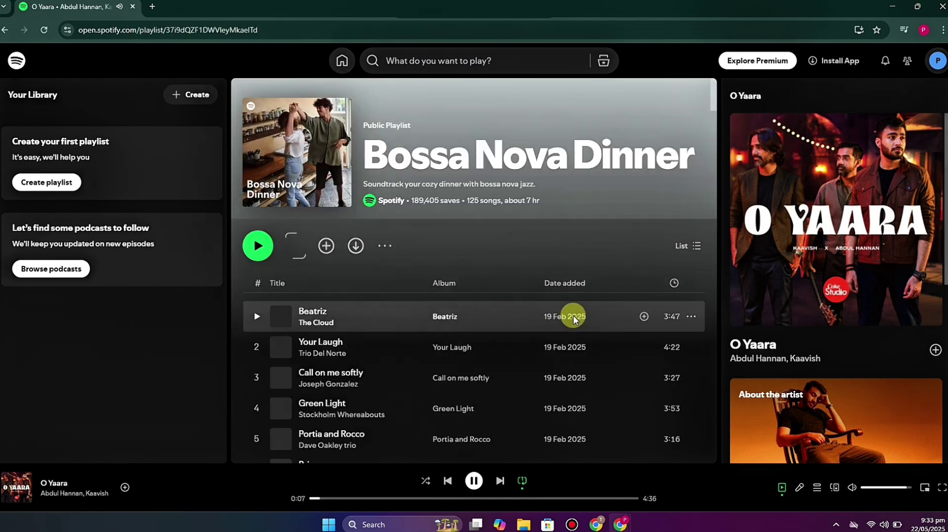
click(691, 316)
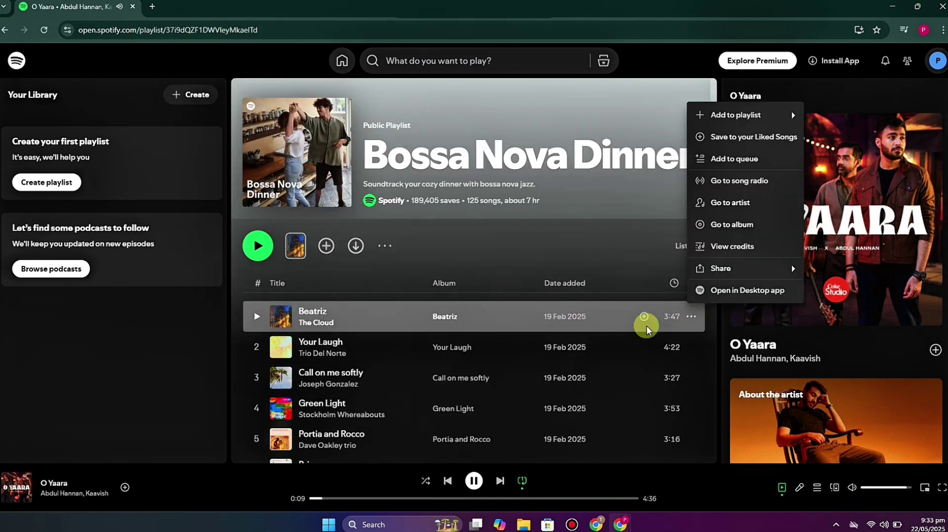
mouse_move(754, 269)
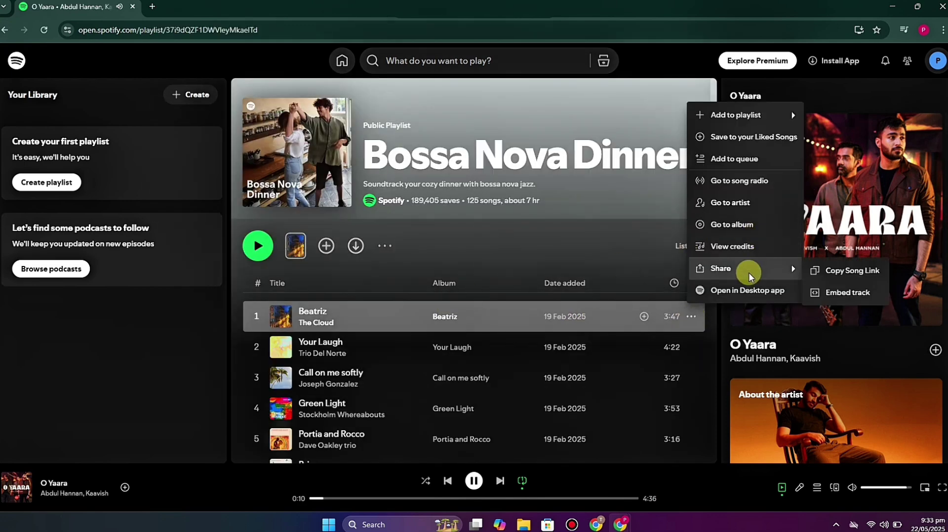
click(849, 280)
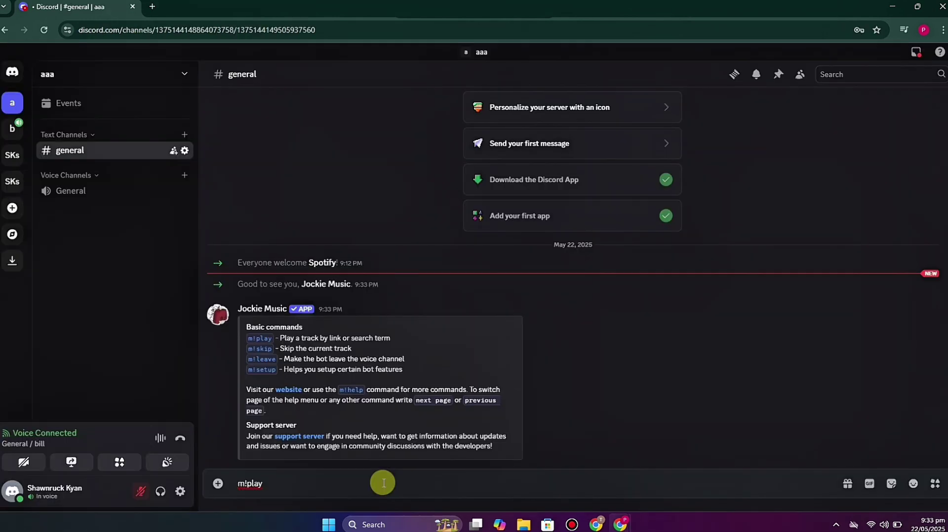
Paste the Beatriz link after m!play, send it, and play the embedded preview
key(ctrl+v)
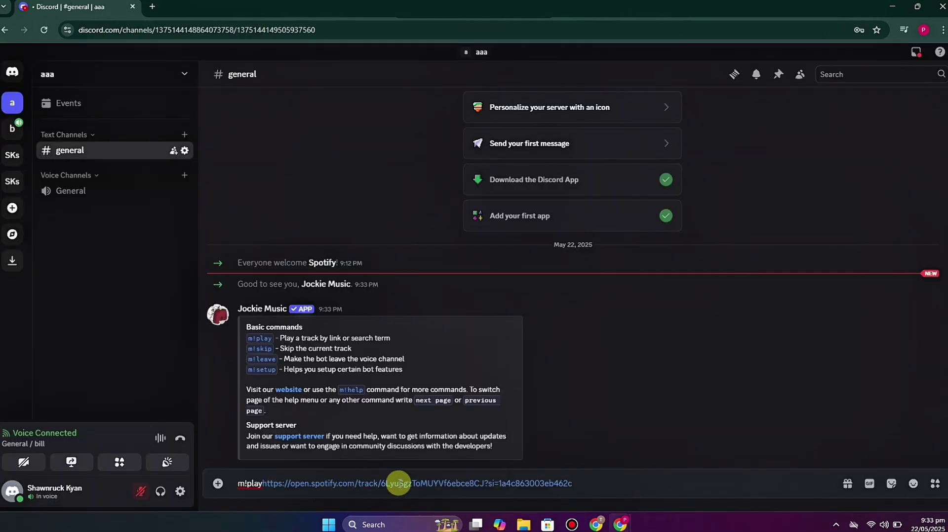
key(Return)
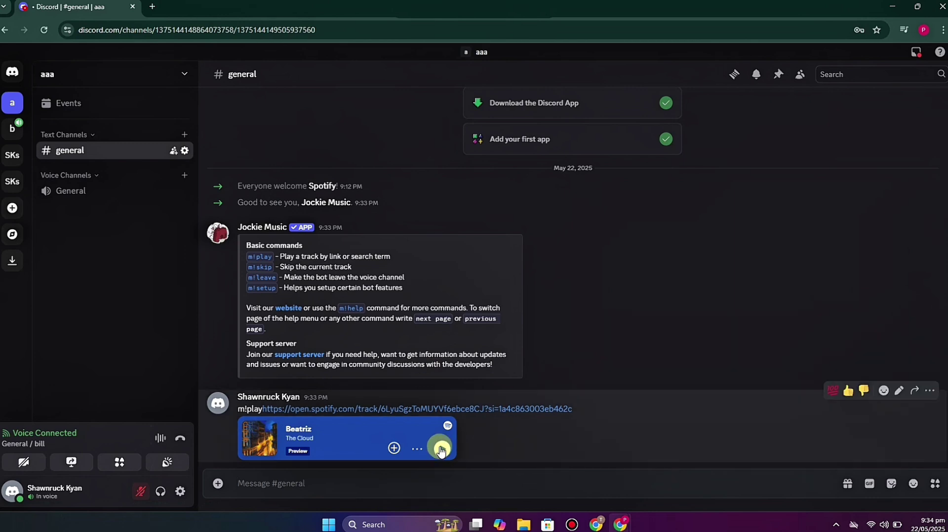
click(442, 448)
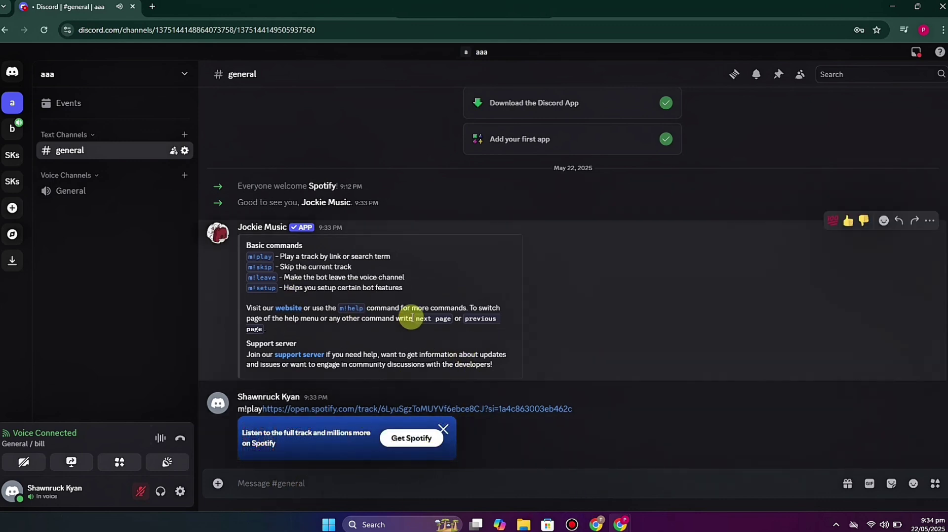
Send 'm!play apt' in #general
click(318, 491)
text(m)
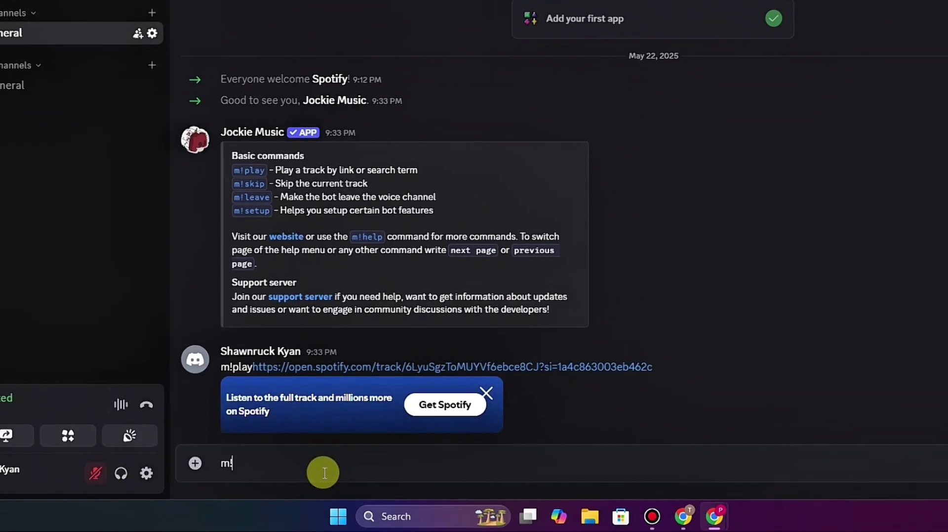
text(!play apt)
key(Return)
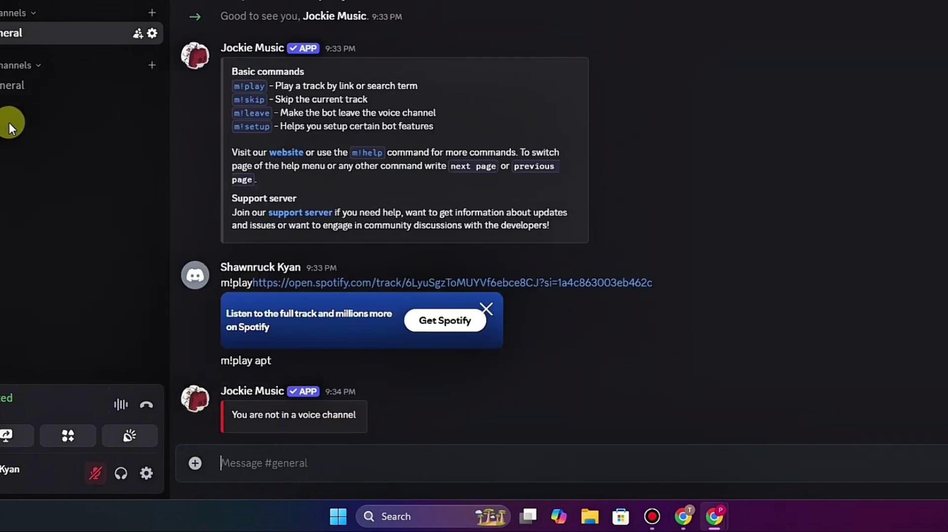
Join the General voice channel and dismiss the microphone warning
click(40, 89)
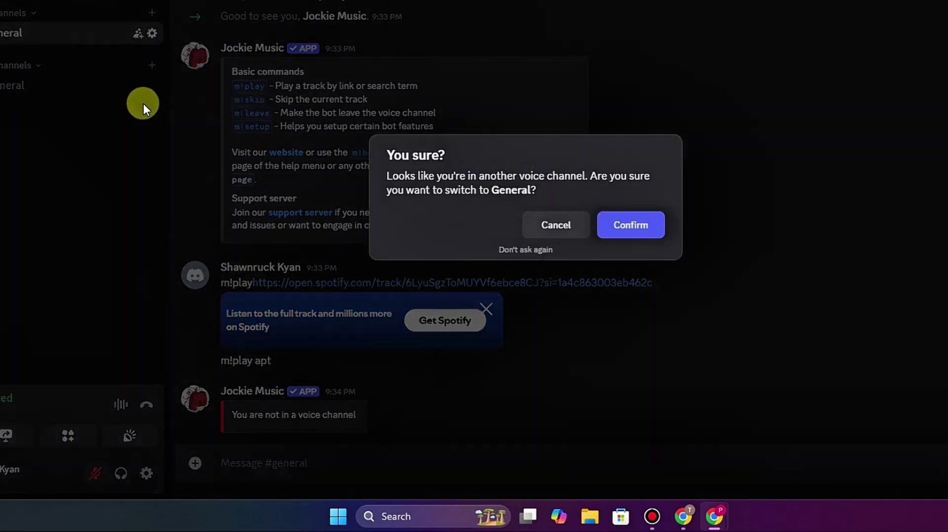
click(618, 227)
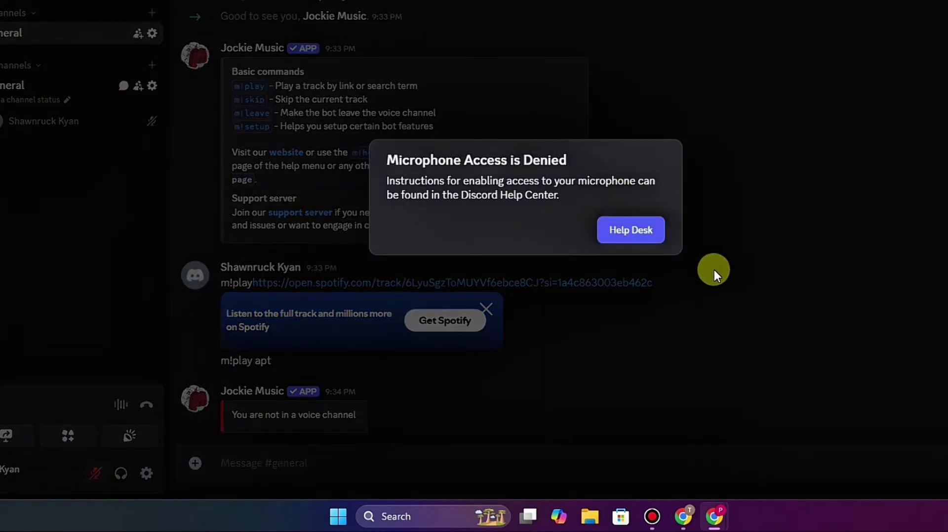
click(714, 270)
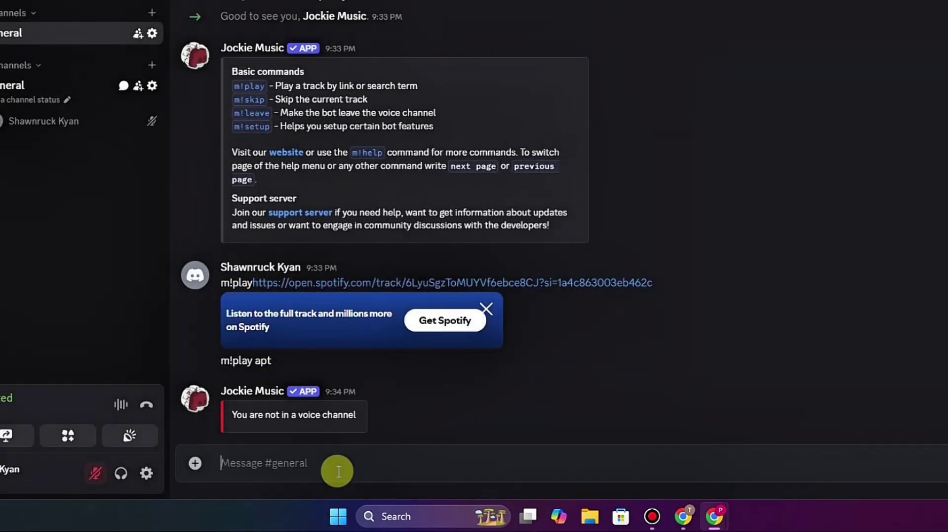
Send 'm!play apt' again so the bot plays APT. by Rosé
text(m!play a)
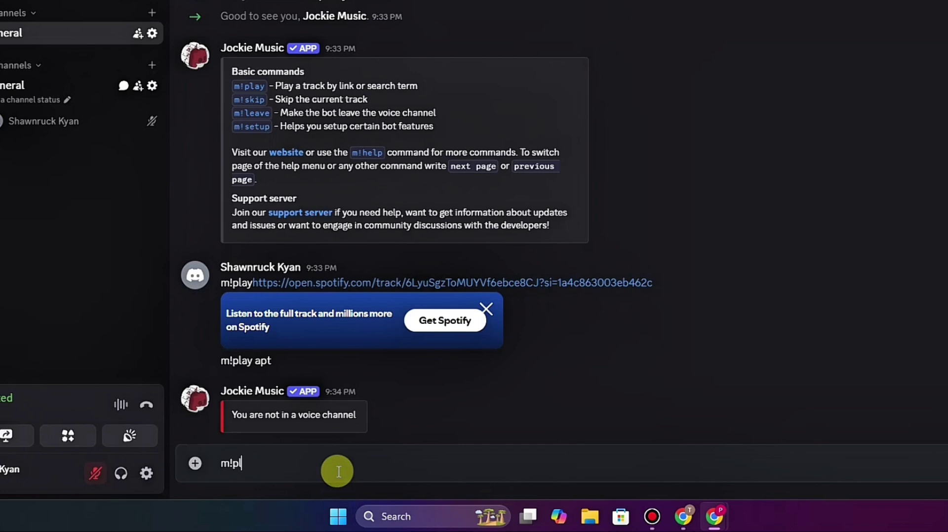
text(pt)
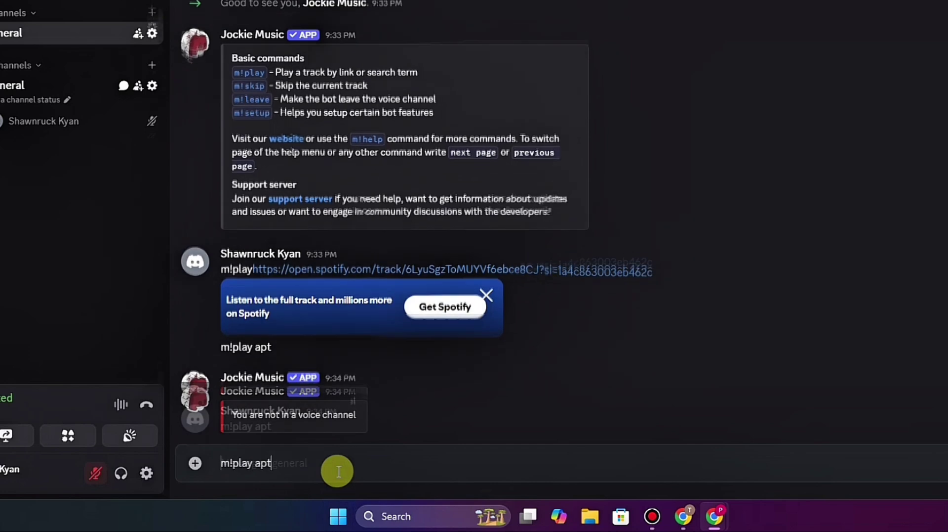
key(Return)
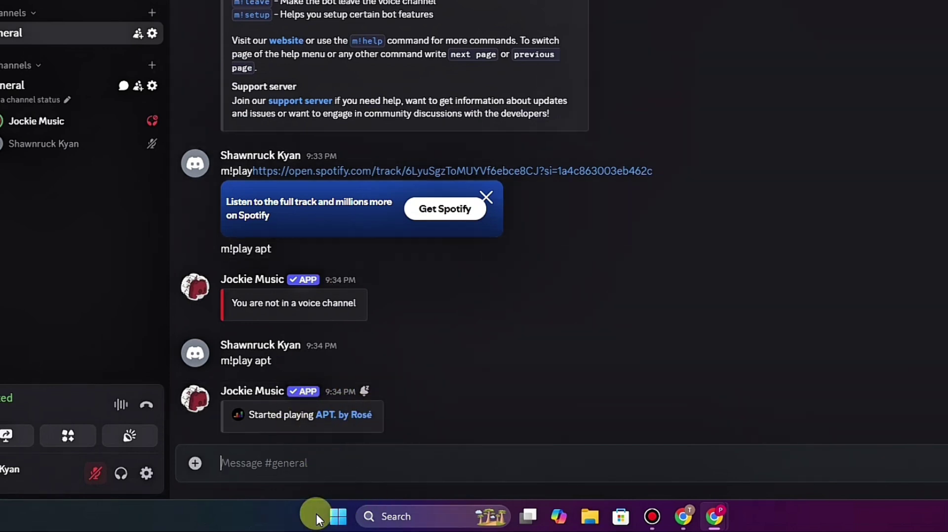
Send m!skip to skip APT
click(286, 469)
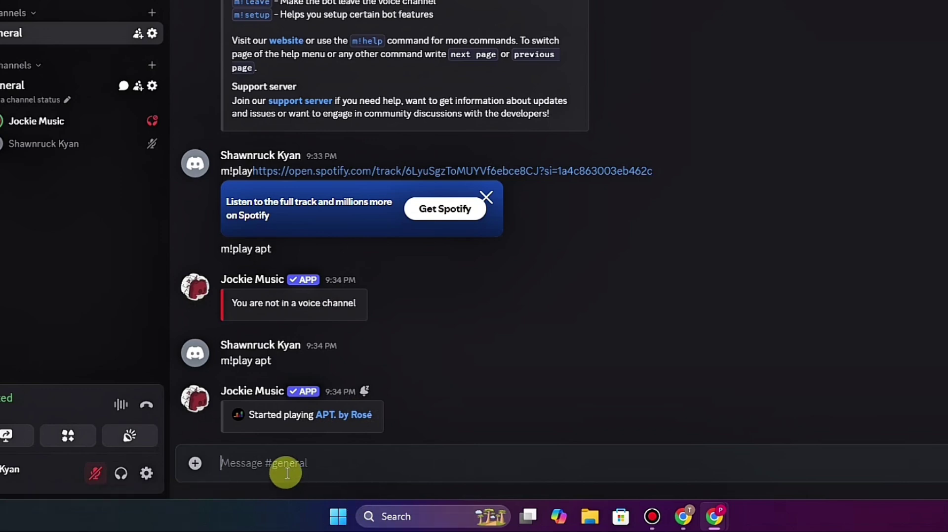
text(m!skip)
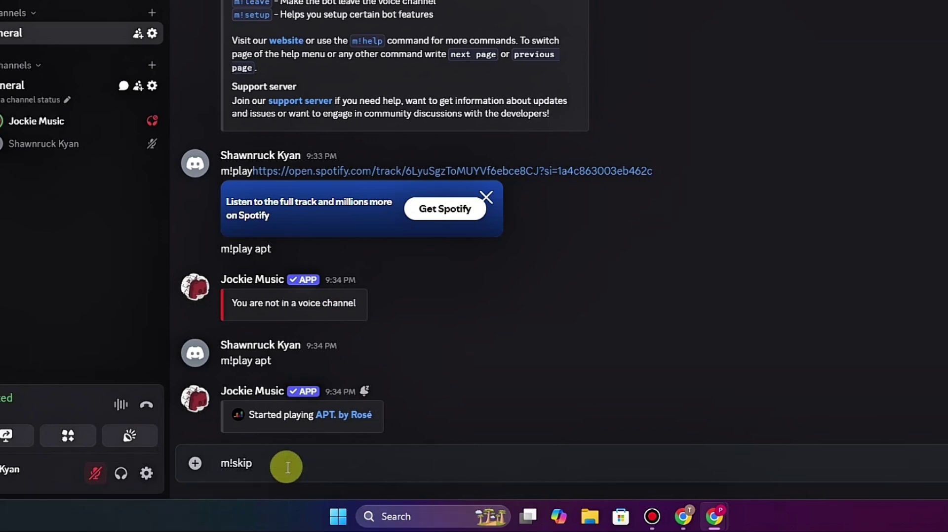
key(Return)
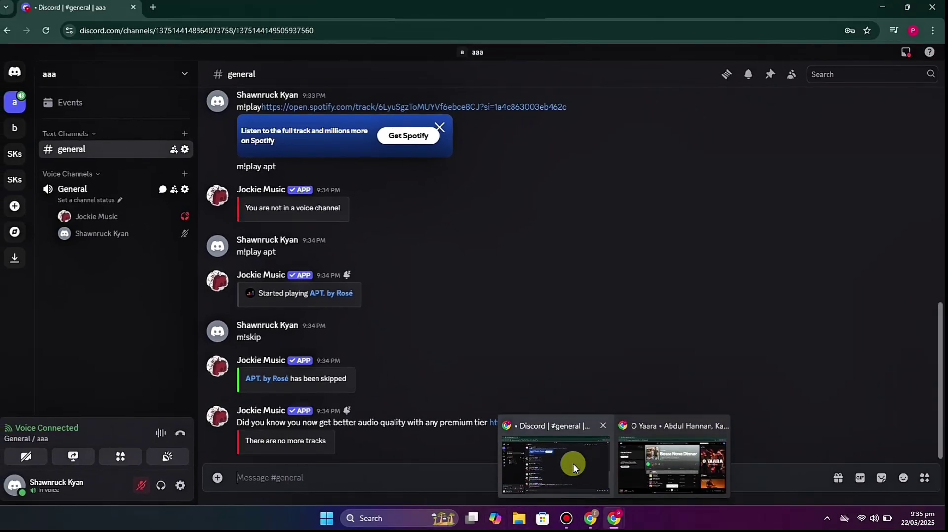
In Spotify, open The Cloud's artist page and play their popular tracks
click(674, 469)
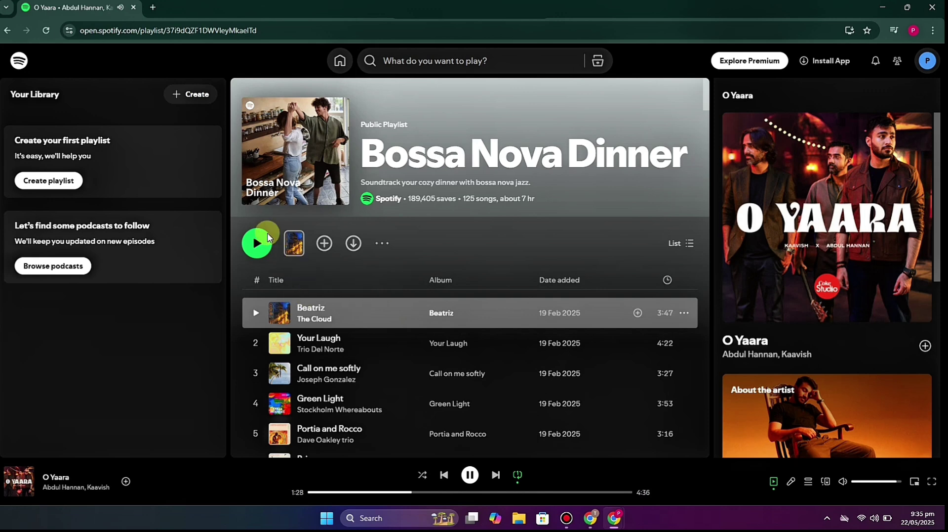
click(330, 319)
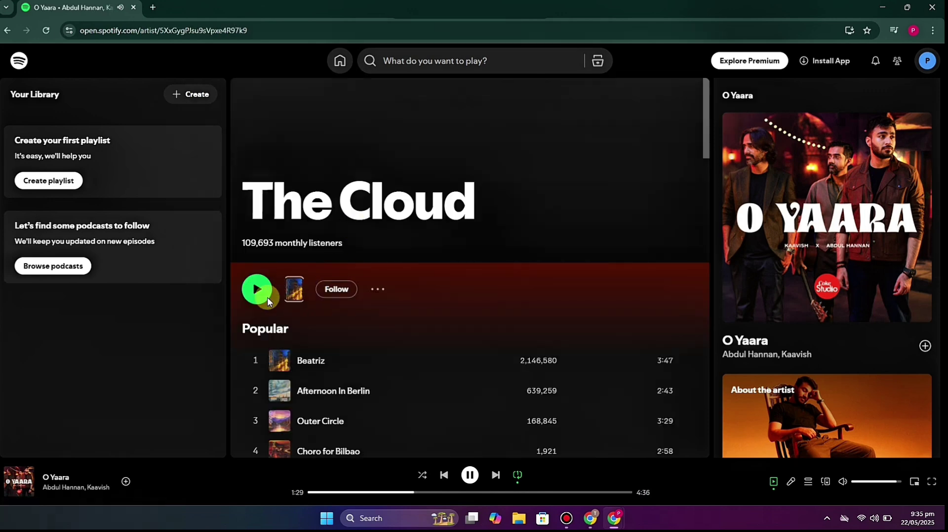
click(255, 297)
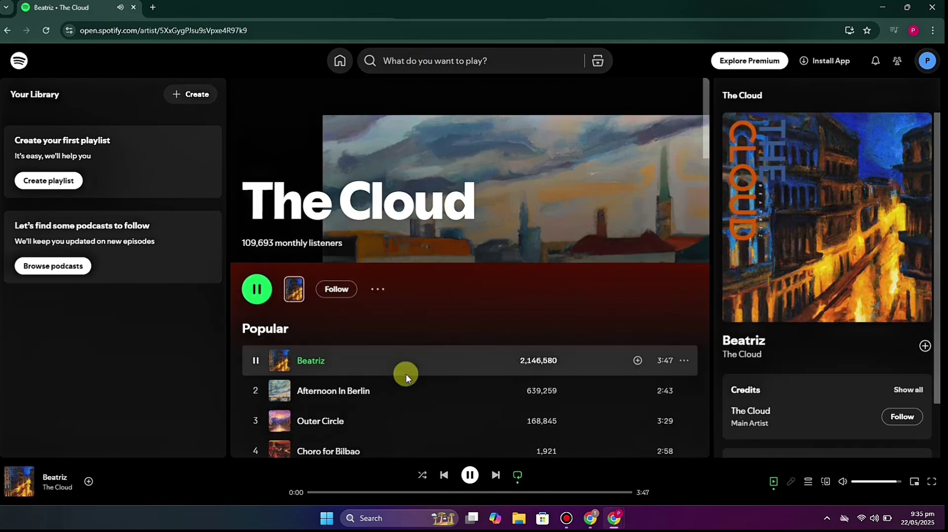
Copy the Afternoon In Berlin song link and return to Discord
scroll(523, 339, down, 2)
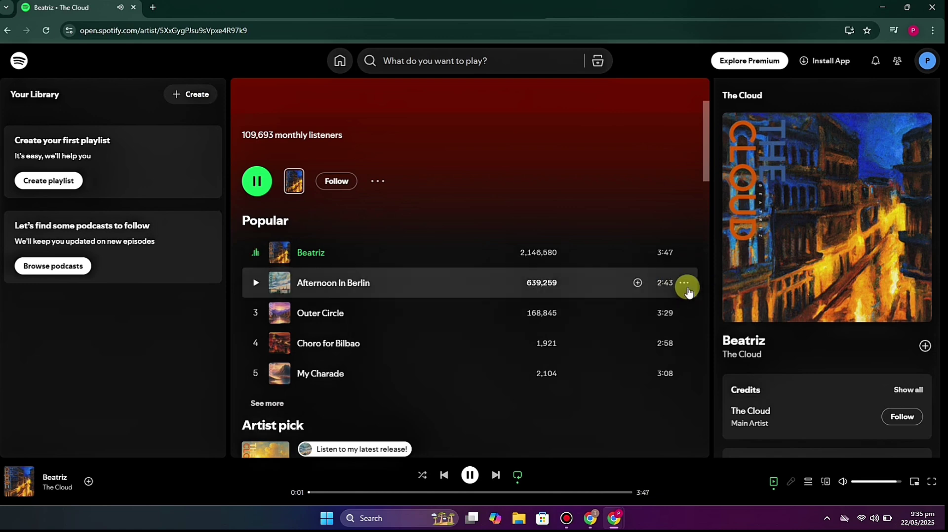
click(689, 291)
mouse_move(760, 439)
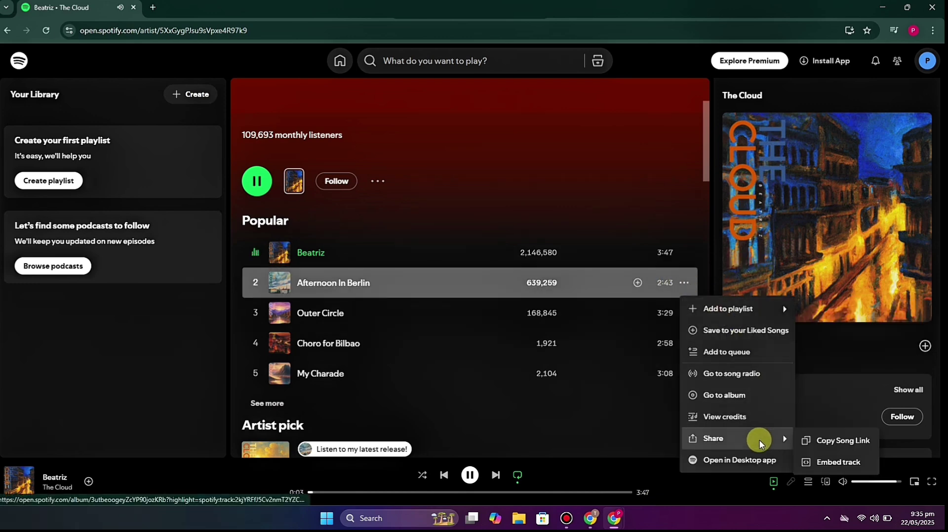
click(843, 442)
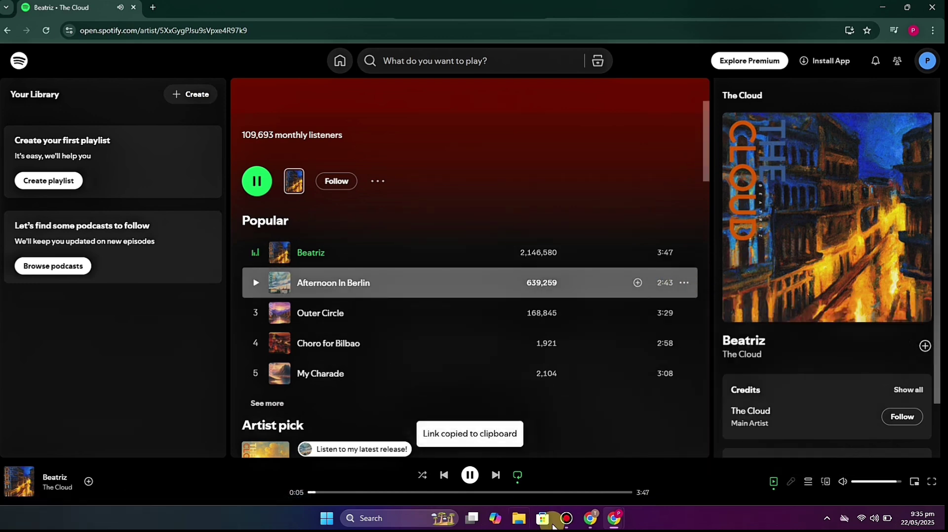
key(alt+Tab)
Send m!play with the Afternoon In Berlin link, then play and pause its embedded preview
text(m!pla)
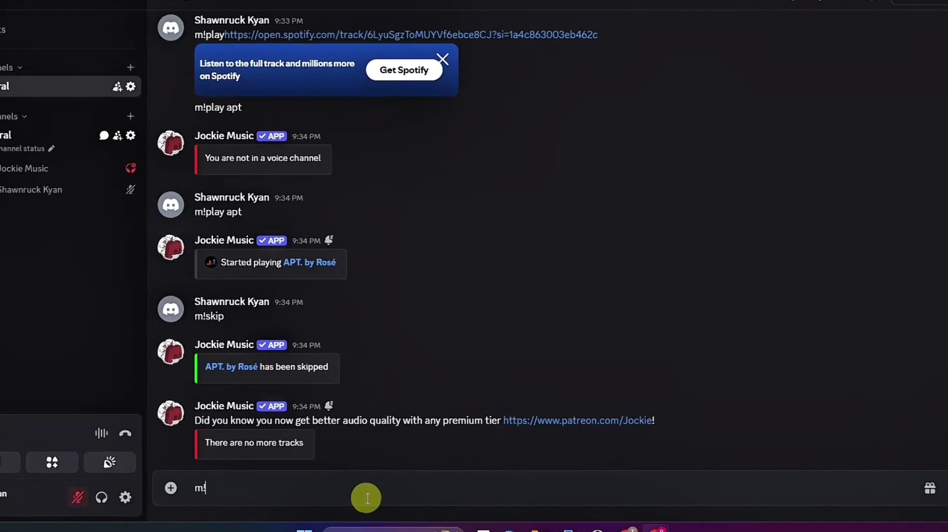
text(y)
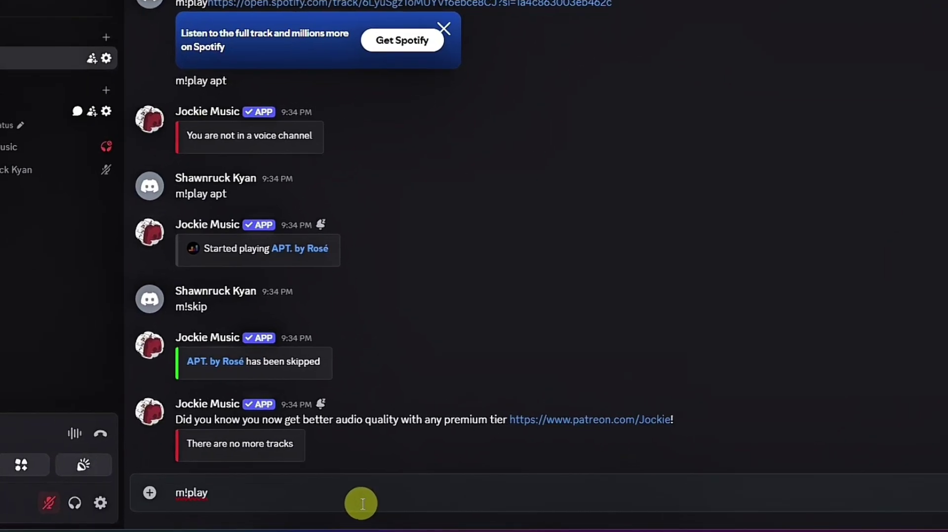
key(ctrl+v)
key(Return)
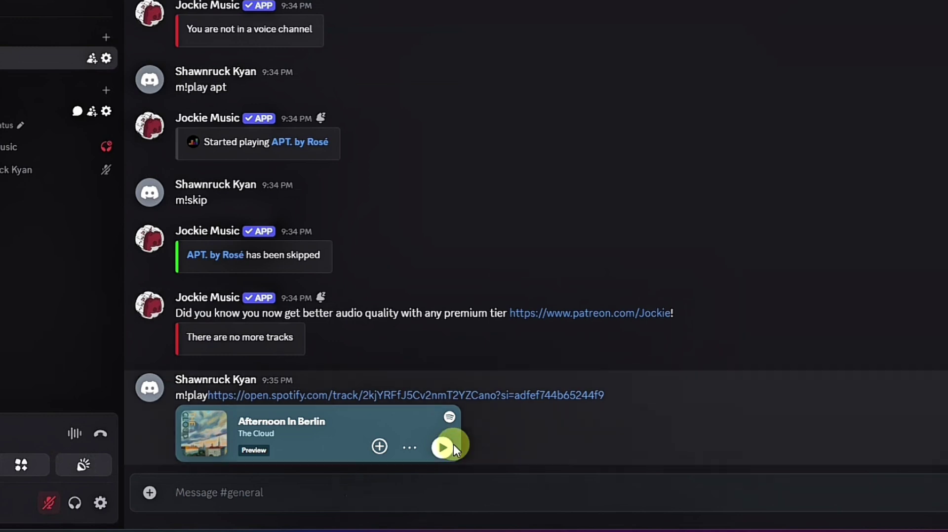
click(443, 448)
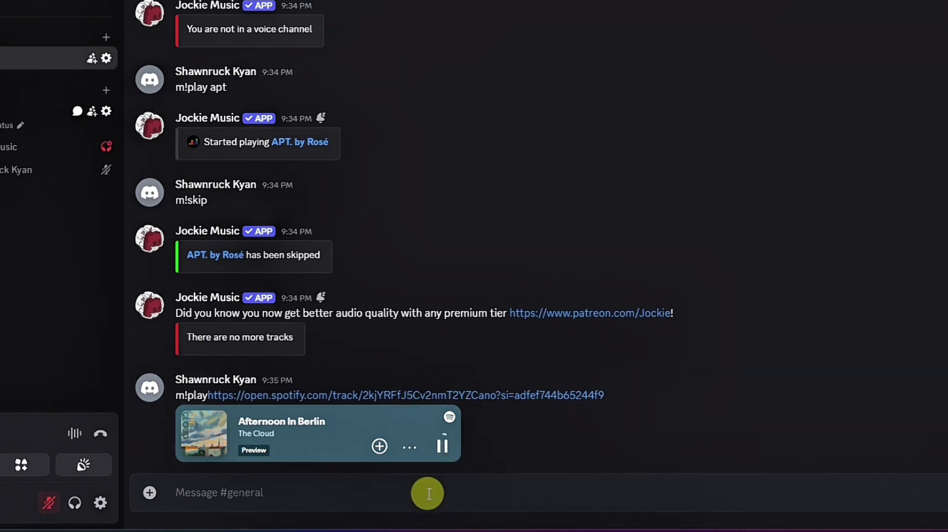
click(443, 447)
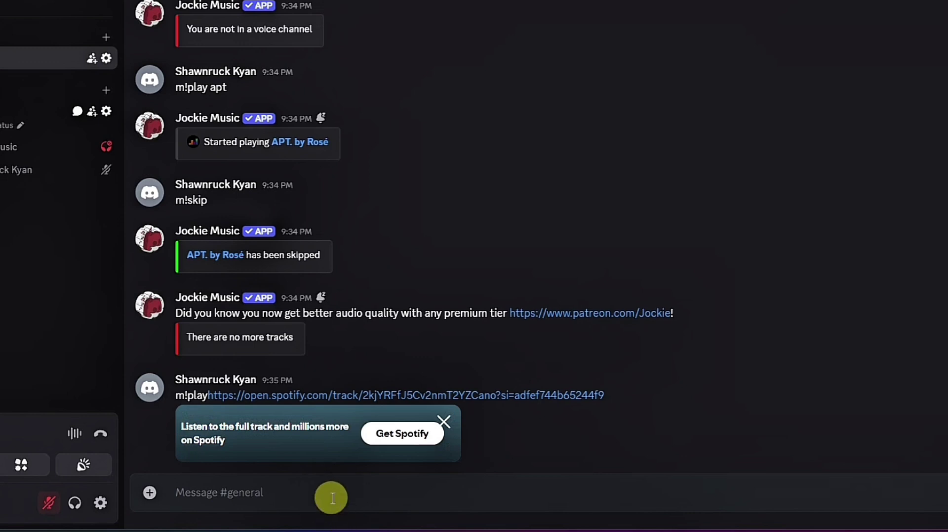
click(331, 495)
Send 'm!play end of beginning' in #general to queue End of Beginning by Djo
text(m)
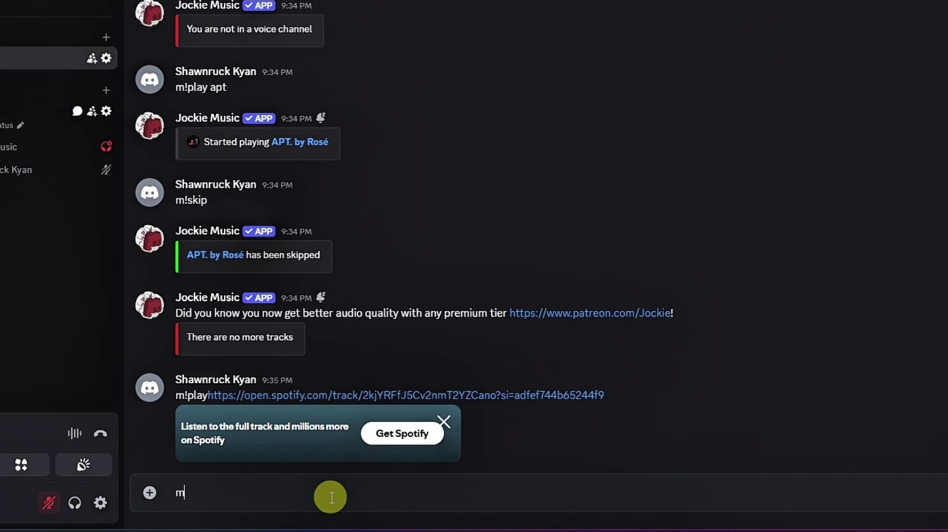
text(!play end of beginning)
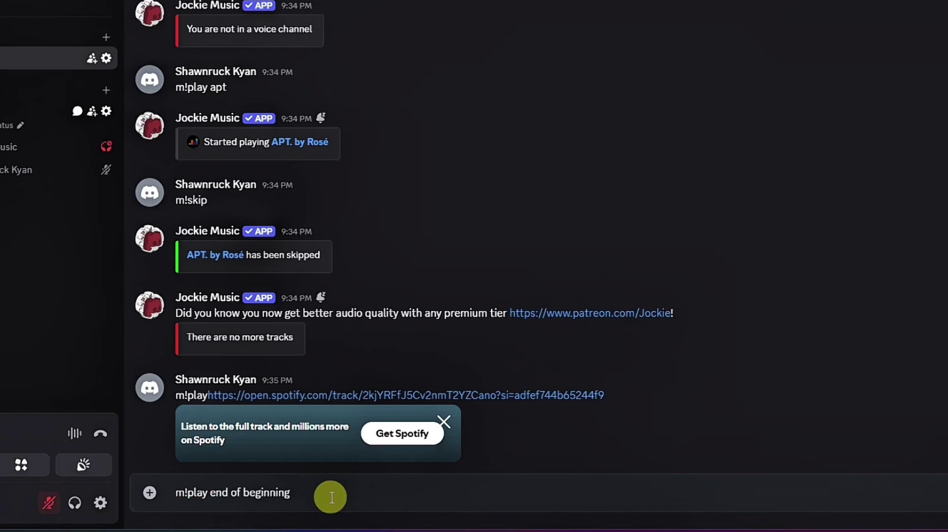
key(Return)
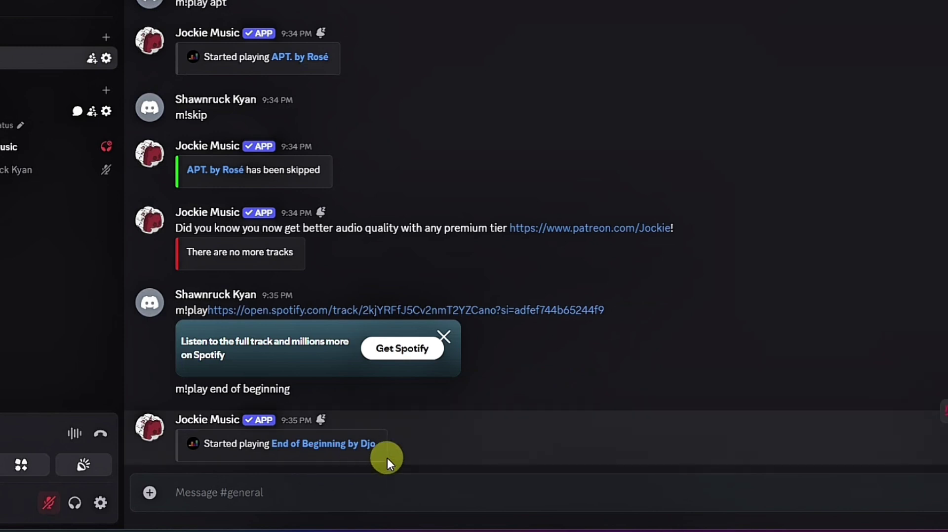